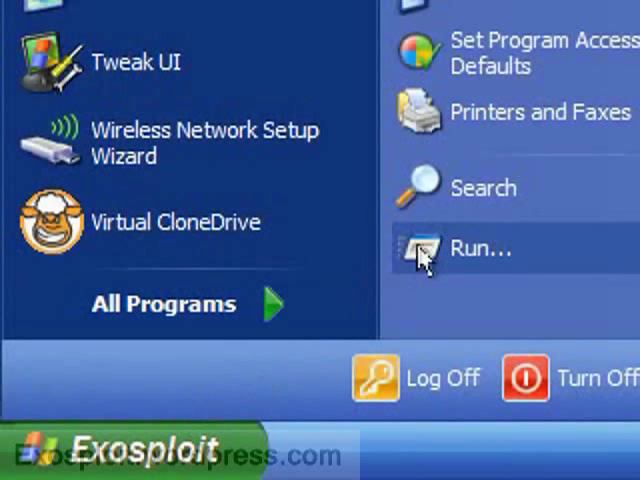
# Step: Launch the System Configuration Utility by running msconfig from the Run dialog
pyautogui.click(423, 248)
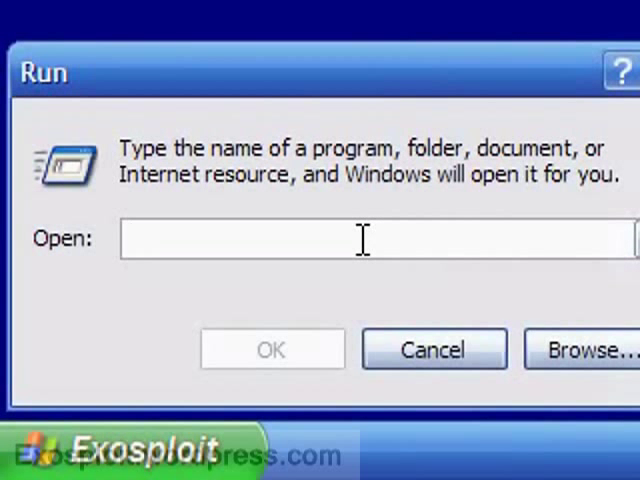
pyautogui.write('msconfig')
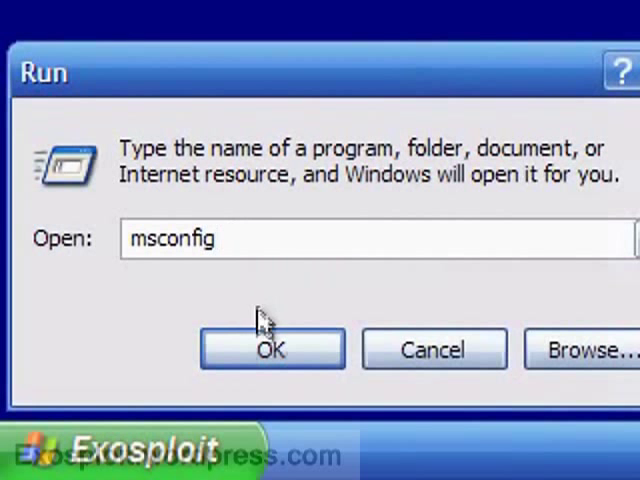
pyautogui.click(270, 350)
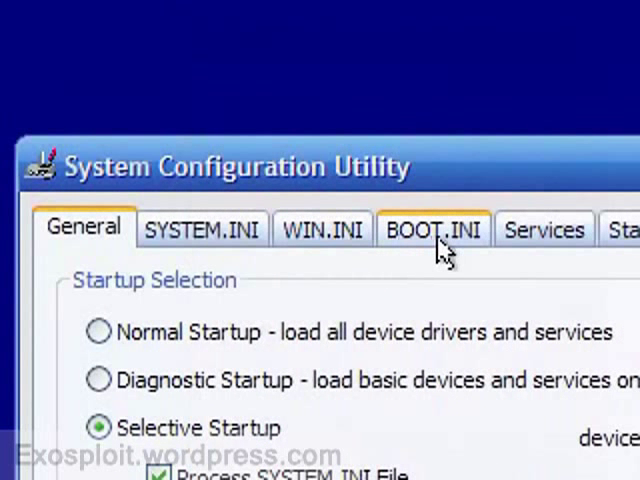
# Step: Enable /SAFEBOOT with MINIMAL in BOOT.INI and apply it, leaving the restart prompt
pyautogui.click(444, 245)
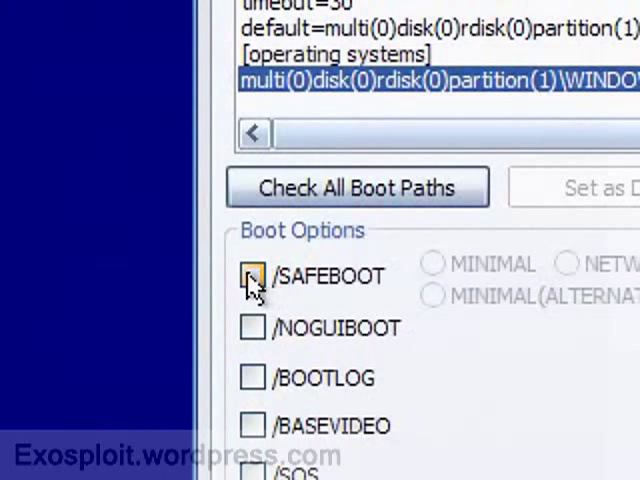
pyautogui.click(252, 278)
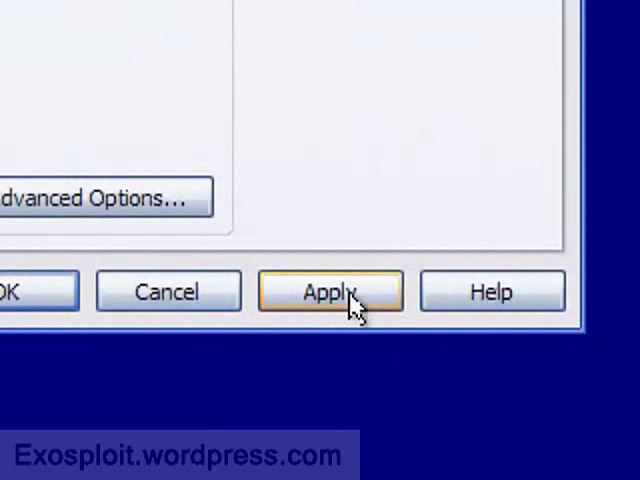
pyautogui.click(355, 303)
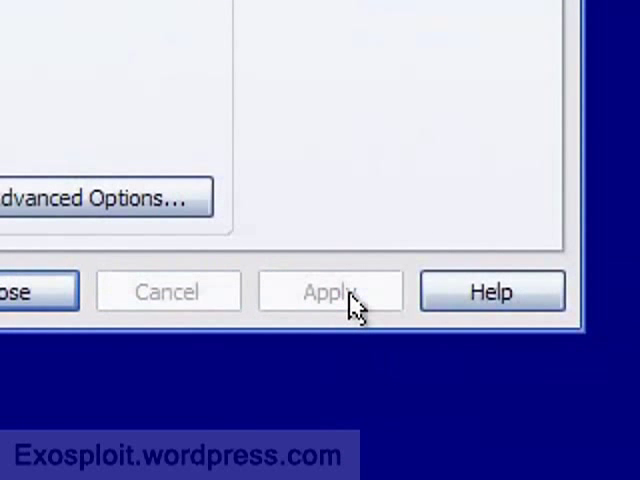
pyautogui.click(260, 300)
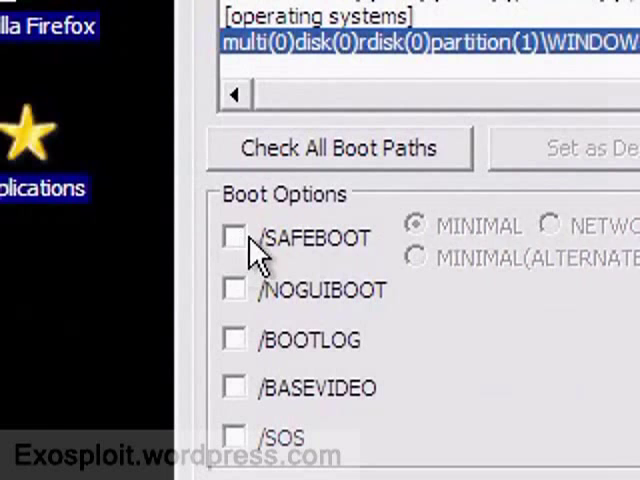
# Step: Apply the BOOT.INI settings without /SAFEBOOT and restart Windows into normal startup
pyautogui.click(233, 238)
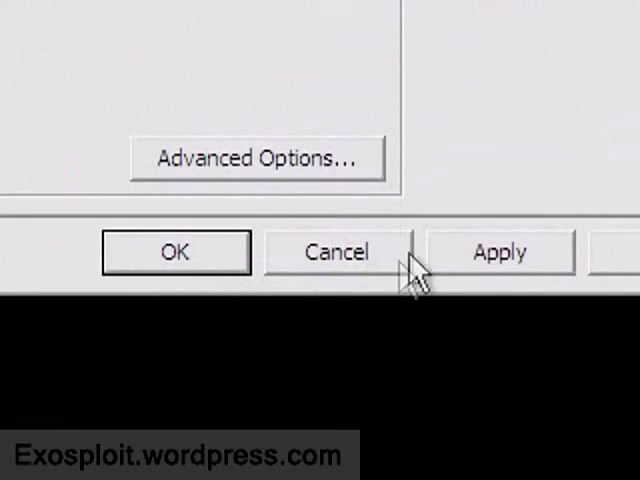
pyautogui.click(464, 264)
pyautogui.click(221, 264)
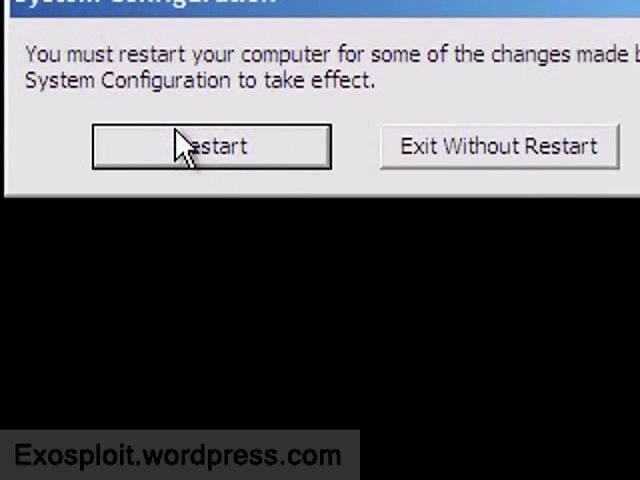